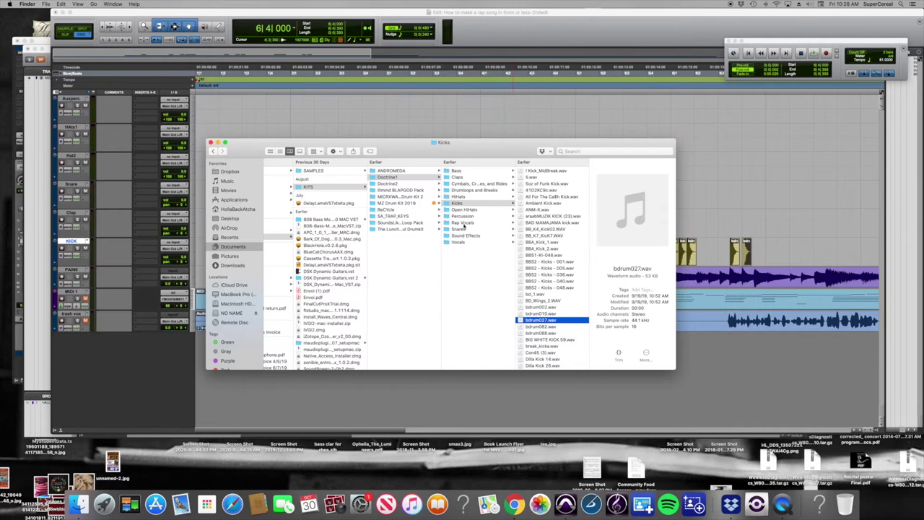
# Step: Add DillaLibClap.wav from the Doctrine1 kit's Claps folder to the session and move the Clap track above the Snare track
pyautogui.click(457, 177)
pyautogui.click(542, 190)
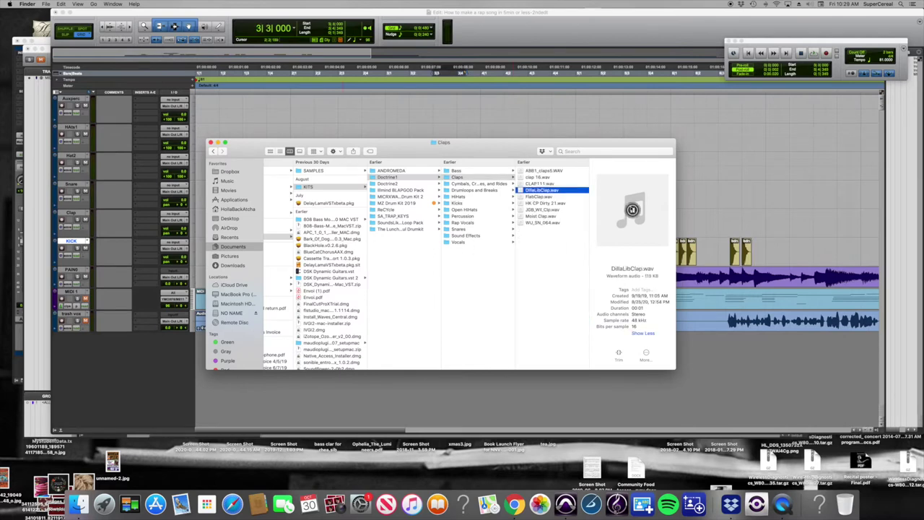
pyautogui.moveTo(541, 190); pyautogui.dragTo(818, 174)
pyautogui.moveTo(72, 212); pyautogui.dragTo(83, 189)
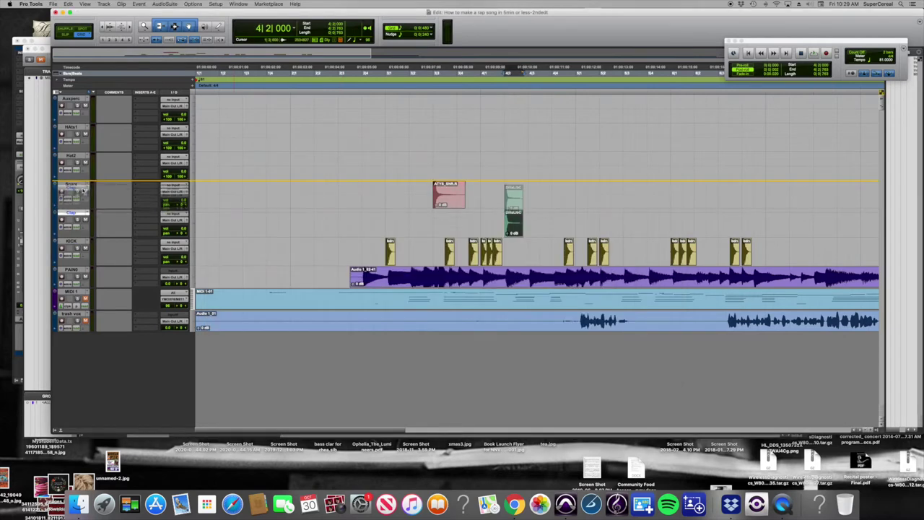
pyautogui.click(79, 505)
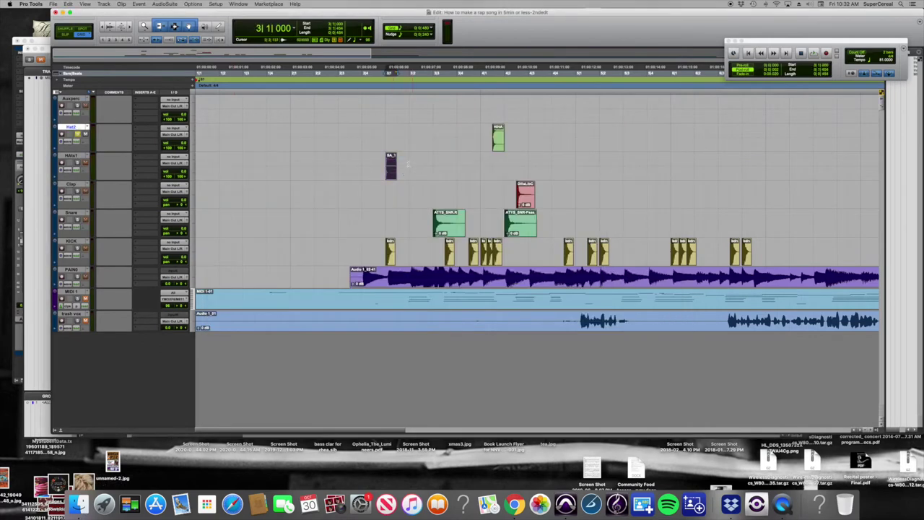
# Step: Duplicate the SA_TK hi-hat clip repeatedly along the HAts1 track from bar 3
pyautogui.press('super+d')
pyautogui.press('super+d')
pyautogui.press('super+d')
pyautogui.press('super+d')
pyautogui.press('super+d')
pyautogui.press('super+d')
pyautogui.press('super+d')
pyautogui.press('super+d')
pyautogui.press('super+d')
pyautogui.press('super+d')
pyautogui.press('super+d')
pyautogui.press('super+d')
pyautogui.press('super+d')
pyautogui.press('super+d')
pyautogui.press('super+d')
pyautogui.press('super+d')
pyautogui.press('super+d')
pyautogui.press('super+d')
pyautogui.press('super+d')
pyautogui.press('super+d')
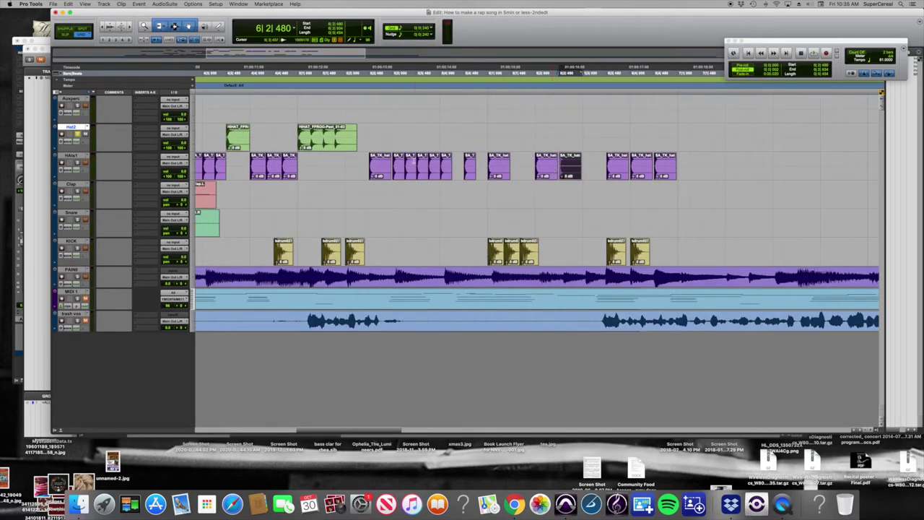
# Step: Set the grid to 1/8-note triplets and extend the hi-hat hits at the end of bar 6
pyautogui.click(445, 171)
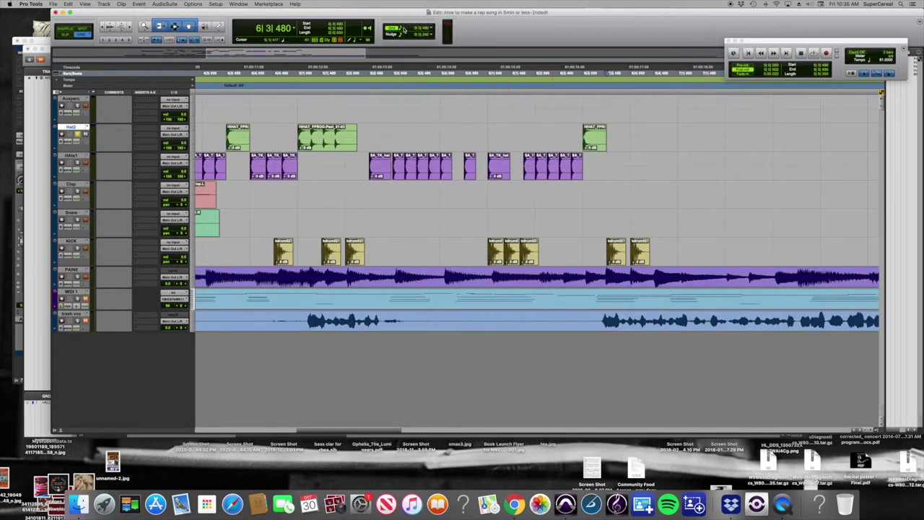
pyautogui.click(429, 28)
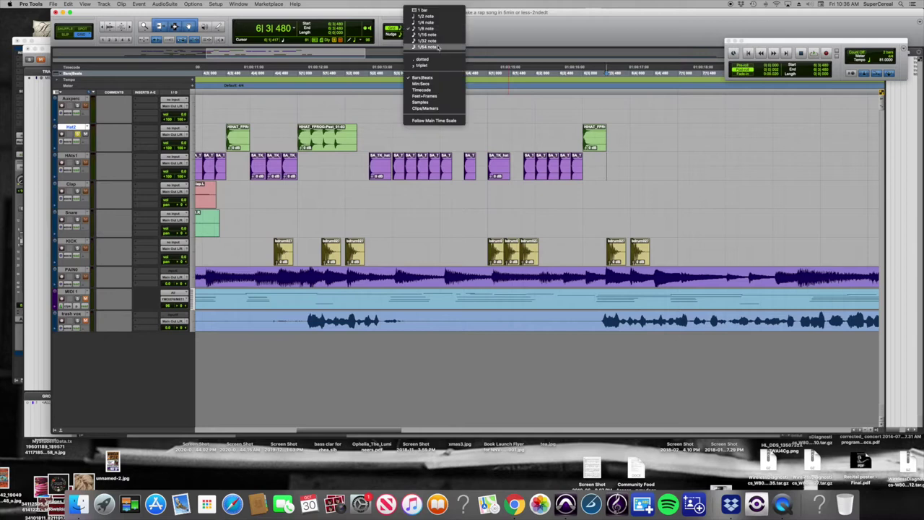
pyautogui.click(439, 66)
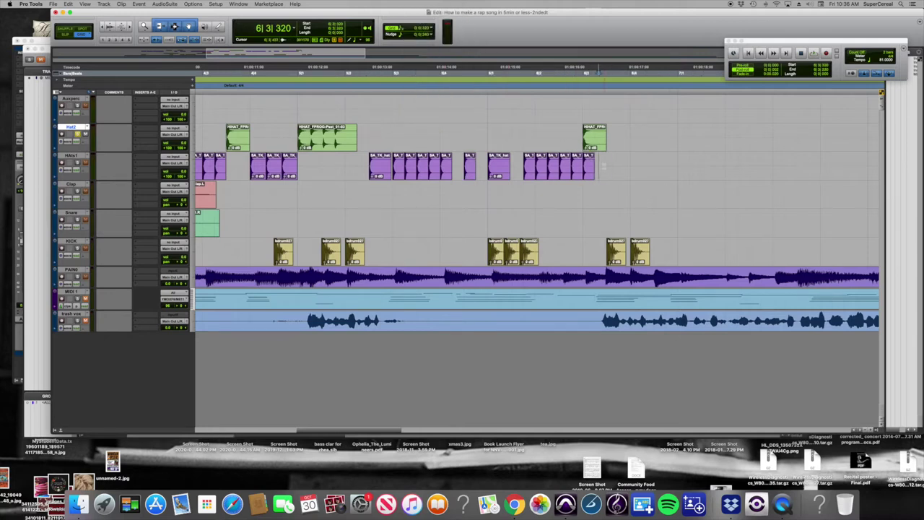
pyautogui.moveTo(618, 144); pyautogui.dragTo(681, 146)
# Step: Process the last hi-hat clip in bar 6 with an AudioSuite effect
pyautogui.click(588, 171)
pyautogui.click(165, 4)
pyautogui.click(233, 37)
pyautogui.click(370, 330)
pyautogui.click(610, 141)
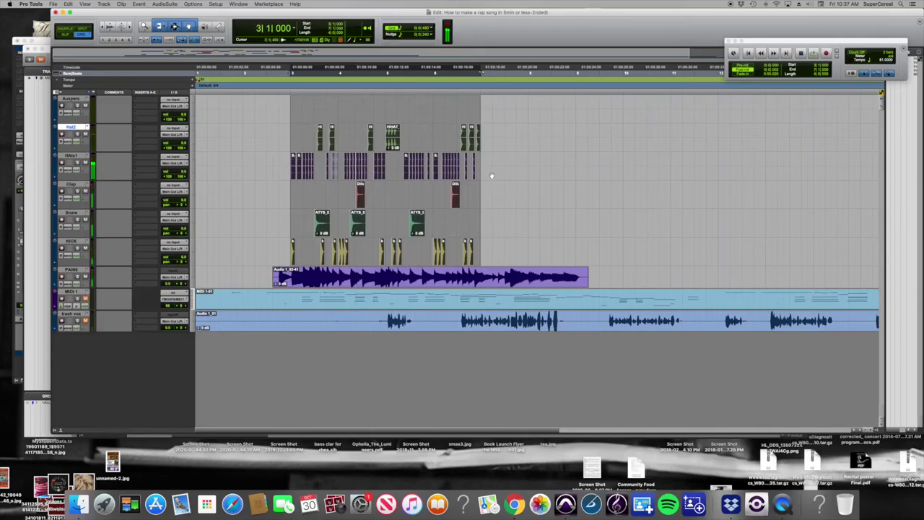
# Step: Replace the broken HAts1 pattern with evenly duplicated eighth-note hi-hat hits from bar 3 through bar 6
pyautogui.click(599, 169)
pyautogui.moveTo(487, 165); pyautogui.dragTo(284, 171)
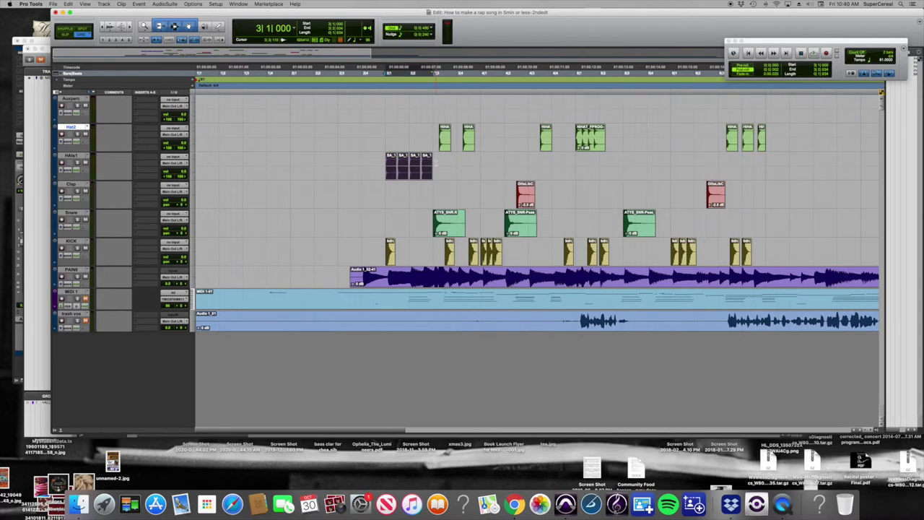
pyautogui.press('super+d')
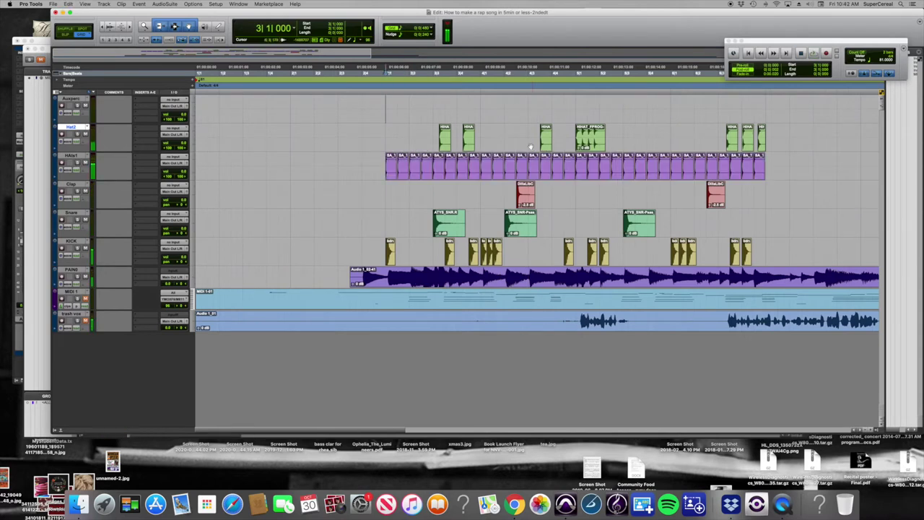
# Step: Paste a hi-hat hit at 3|2 on the Hat2 track and audition the looped drum pattern
pyautogui.click(442, 142)
pyautogui.moveTo(392, 147); pyautogui.dragTo(790, 174)
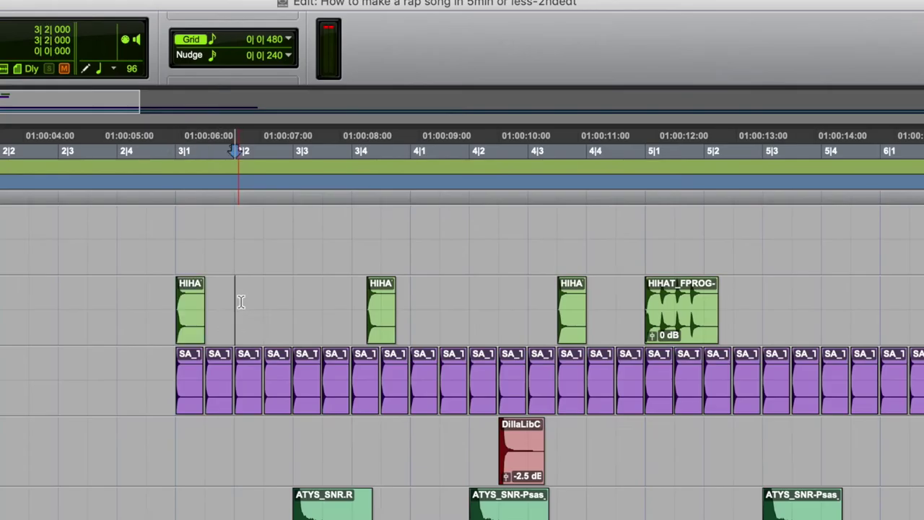
pyautogui.click(414, 134)
pyautogui.press('super+v')
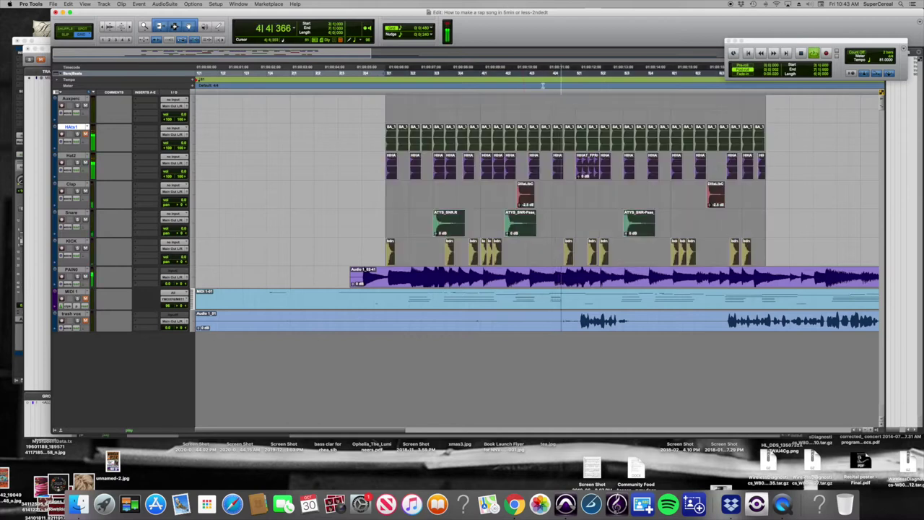
pyautogui.press('space')
pyautogui.click(543, 108)
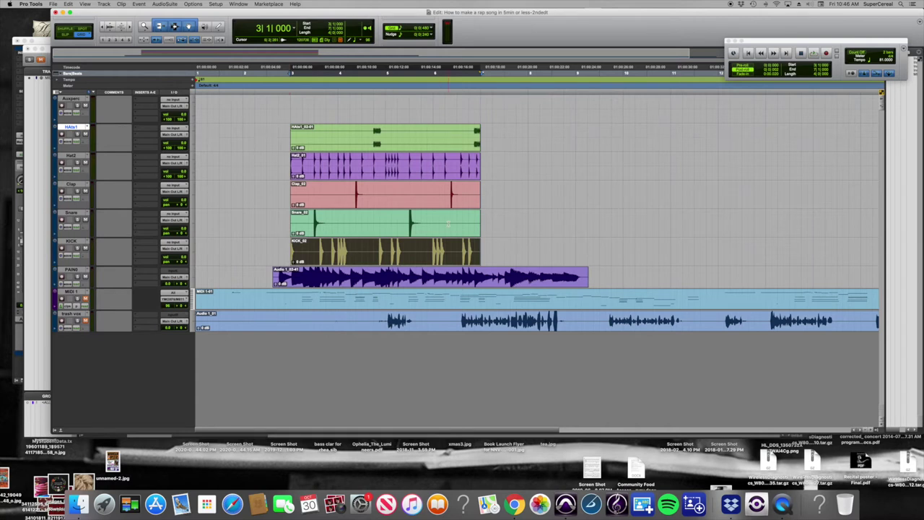
# Step: Trim the beginning of the piano clip to beat 2|4
pyautogui.press('t')
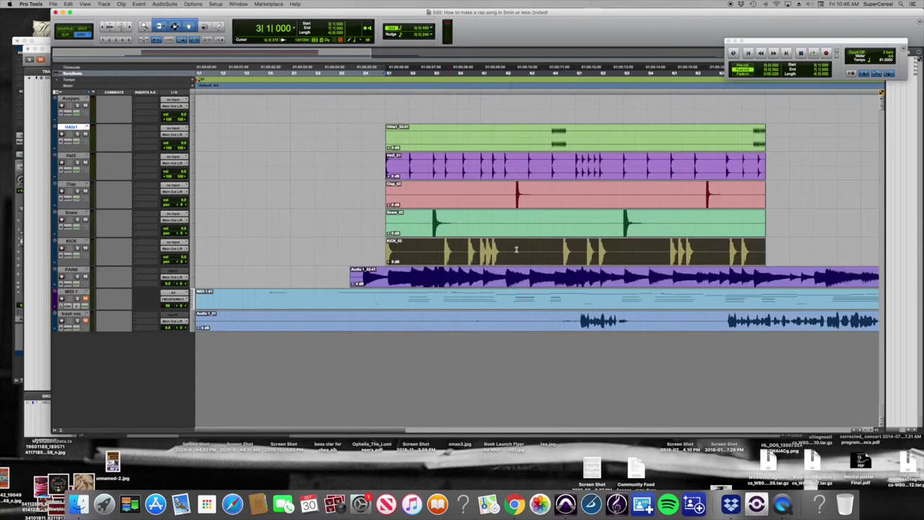
pyautogui.press('super+bracketleft')
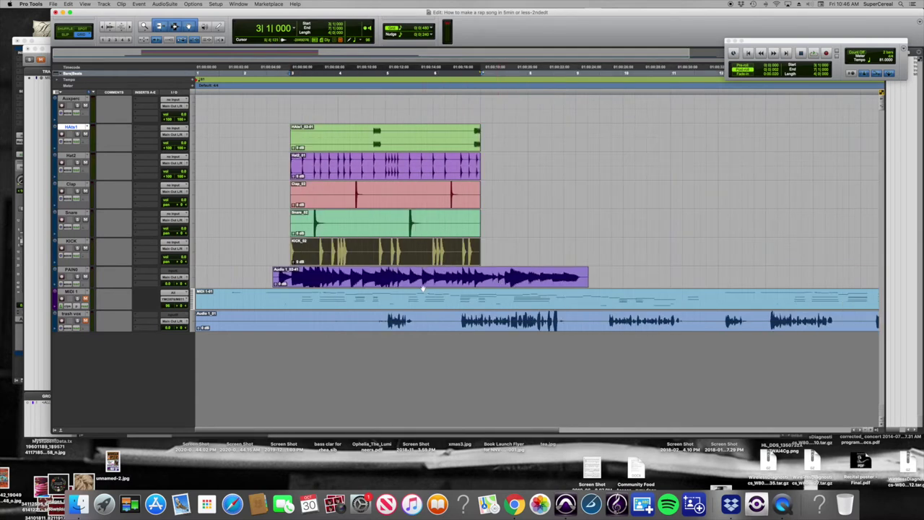
pyautogui.press('super+bracketright')
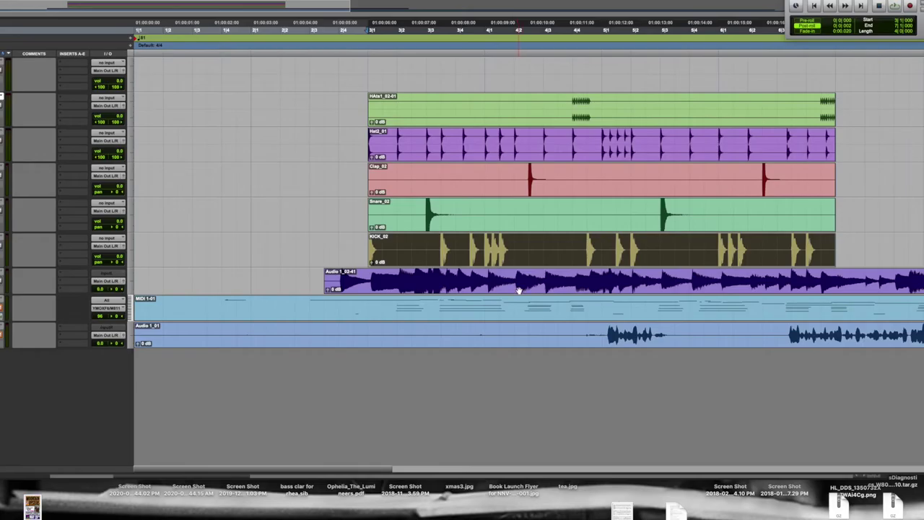
pyautogui.click(519, 290)
pyautogui.moveTo(499, 289); pyautogui.dragTo(340, 279)
# Step: Copy the one-beat piano slice at 4|1 to 1|4, and paste another piano slice at 1|2
pyautogui.moveTo(485, 278); pyautogui.dragTo(514, 278)
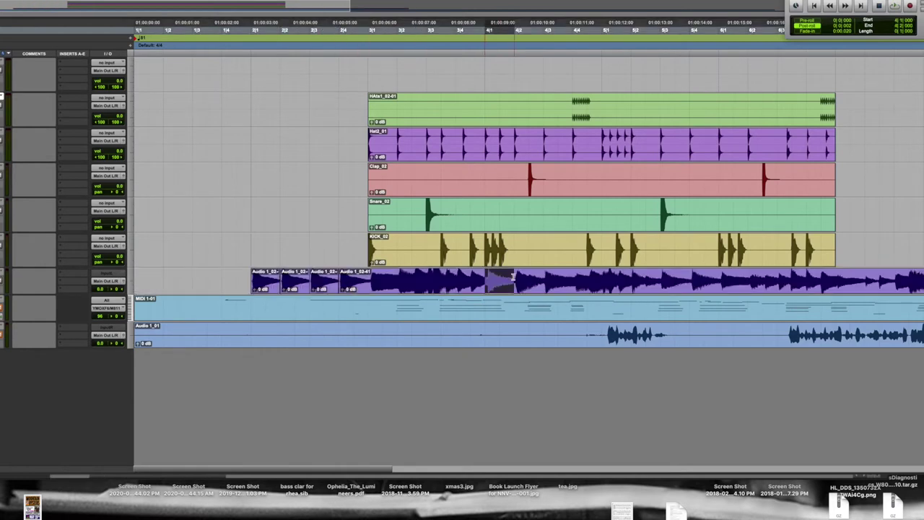
pyautogui.click(223, 278)
pyautogui.press('super+v')
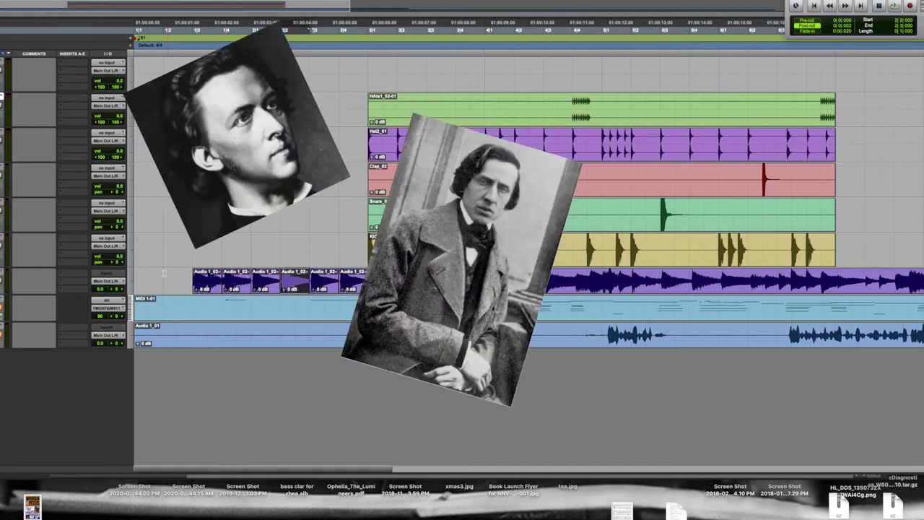
pyautogui.click(166, 276)
pyautogui.press('super+v')
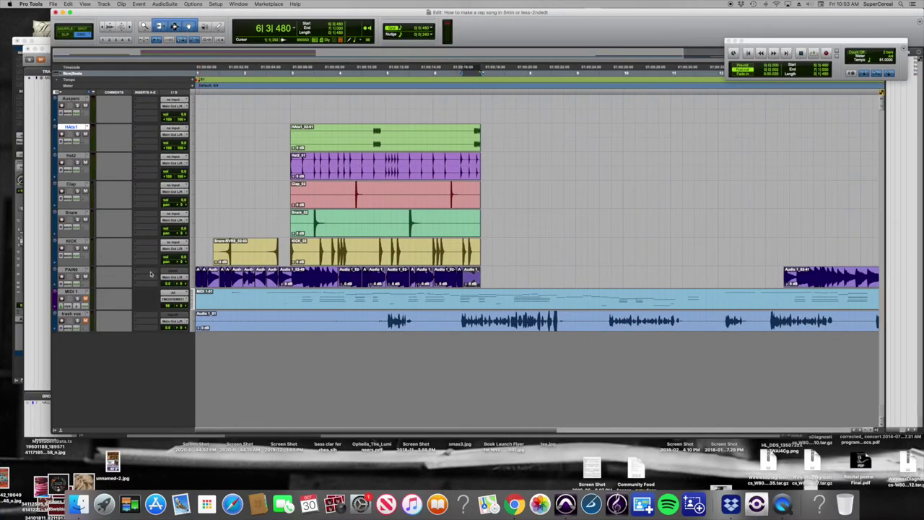
# Step: Insert the iZotope Vinyl effect on the piano track
pyautogui.click(151, 274)
pyautogui.moveTo(175, 287)
pyautogui.moveTo(228, 348)
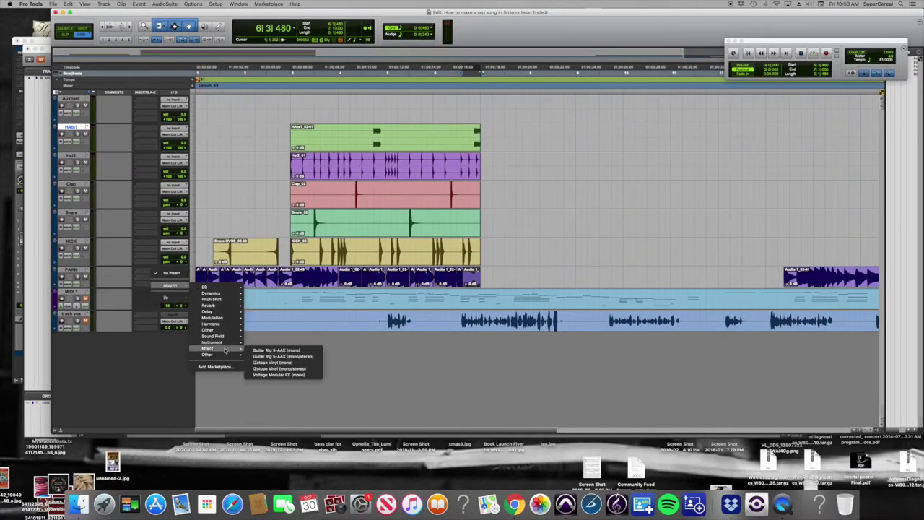
pyautogui.click(318, 365)
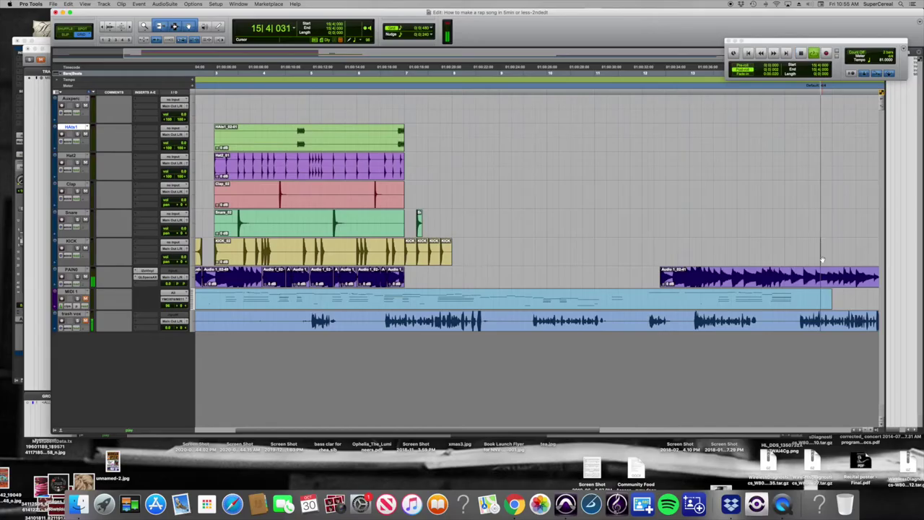
# Step: Copy the chopped piano section from 3|2 to 7|1 and place the copy at 8|2
pyautogui.hscroll(5, 822, 258)
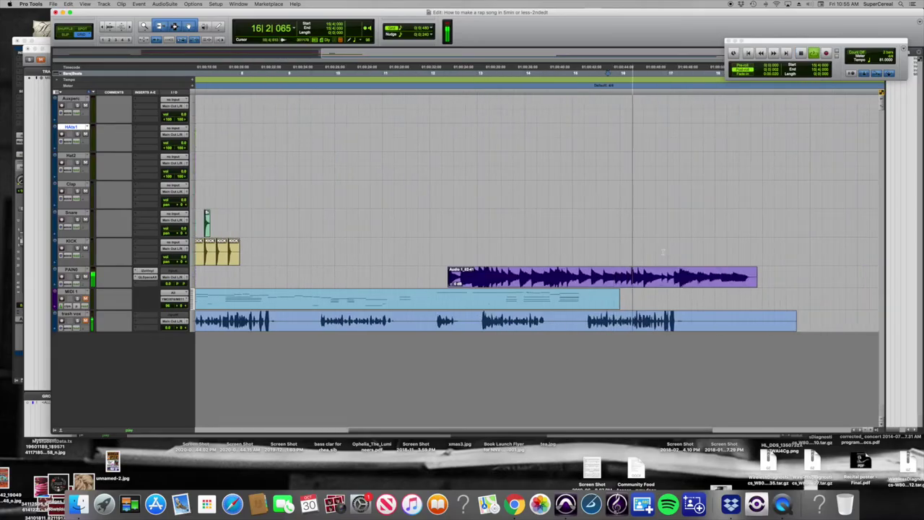
pyautogui.moveTo(619, 249); pyautogui.dragTo(632, 252)
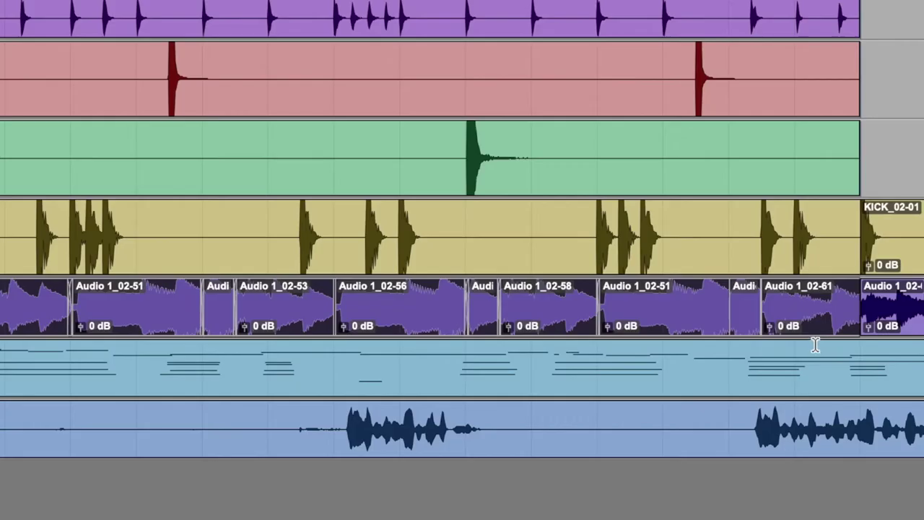
pyautogui.moveTo(69, 314); pyautogui.dragTo(876, 328)
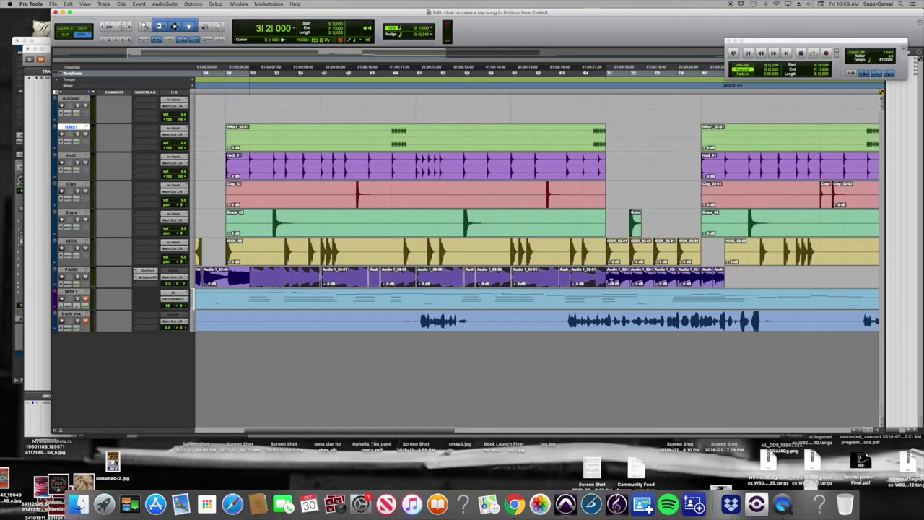
pyautogui.click(731, 275)
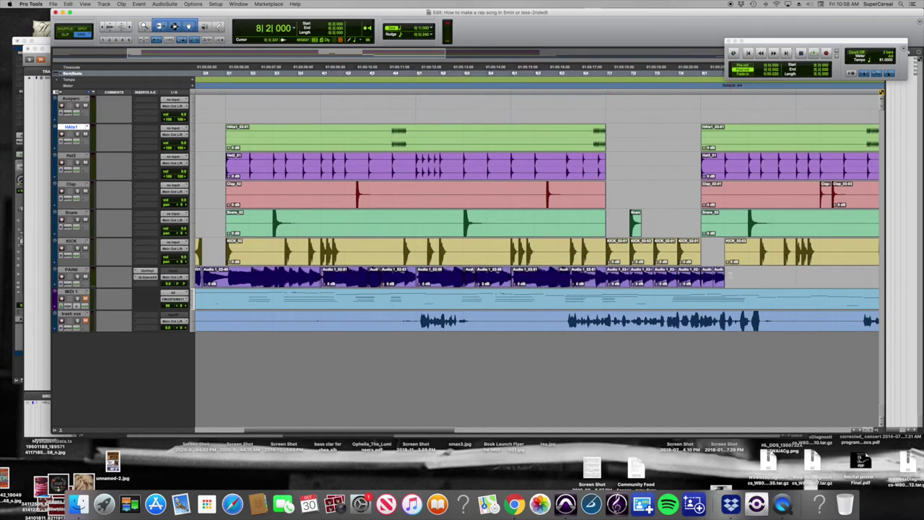
pyautogui.press('super+d')
pyautogui.hscroll(1, 730, 274)
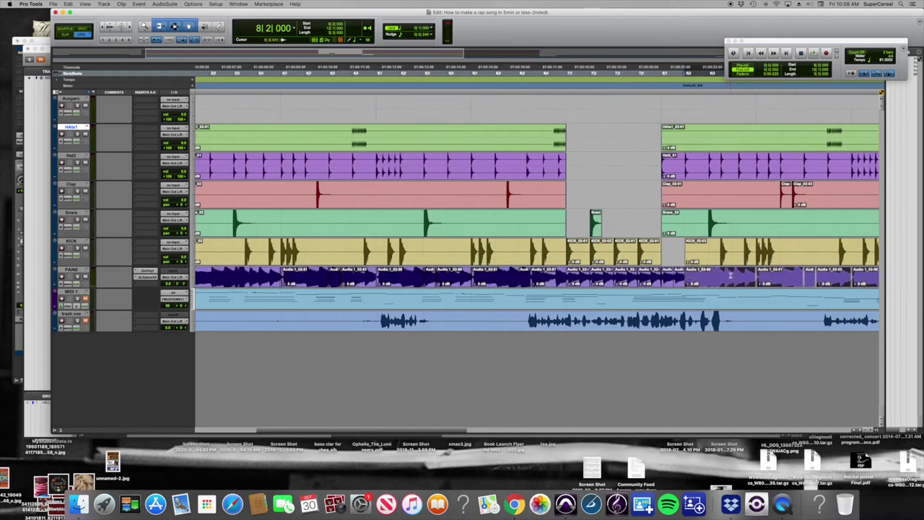
# Step: Pitch-shift the copied piano section starting at 8|2 with an AudioSuite plug-in
pyautogui.click(165, 3)
pyautogui.moveTo(166, 4)
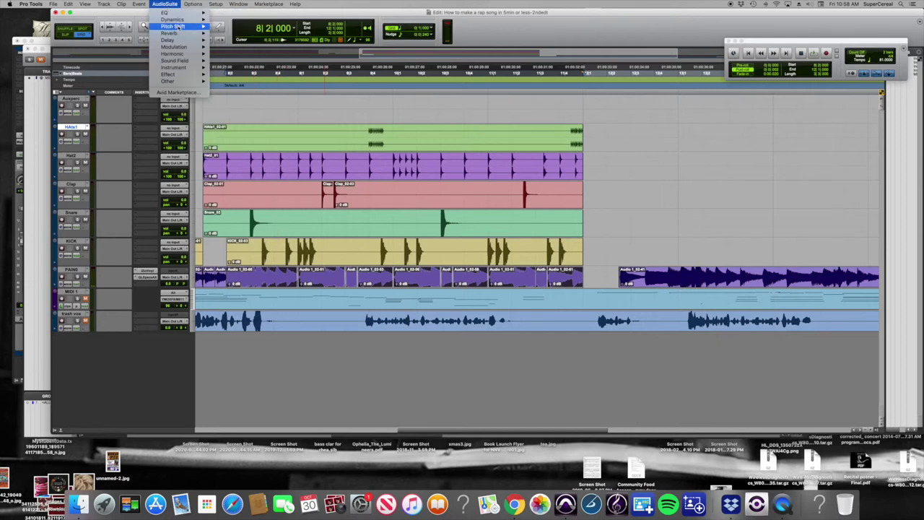
pyautogui.moveTo(173, 26)
pyautogui.click(225, 67)
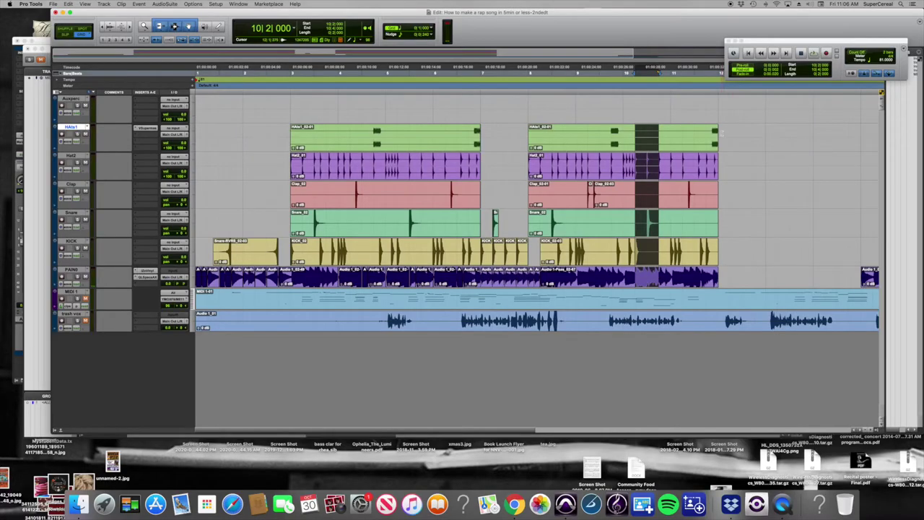
# Step: Repeat the short section at 10|2 across the drum and piano tracks, starting at bar 12
pyautogui.click(720, 133)
pyautogui.hscroll(5, 748, 284)
pyautogui.click(815, 283)
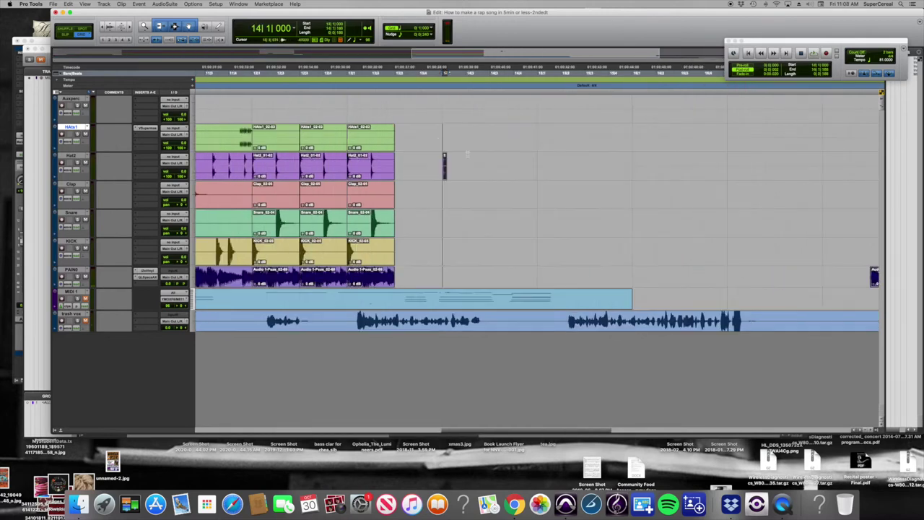
# Step: Set the grid to 1/16 notes and paste the kick clip at 14|3 on the KICK track
pyautogui.click(400, 32)
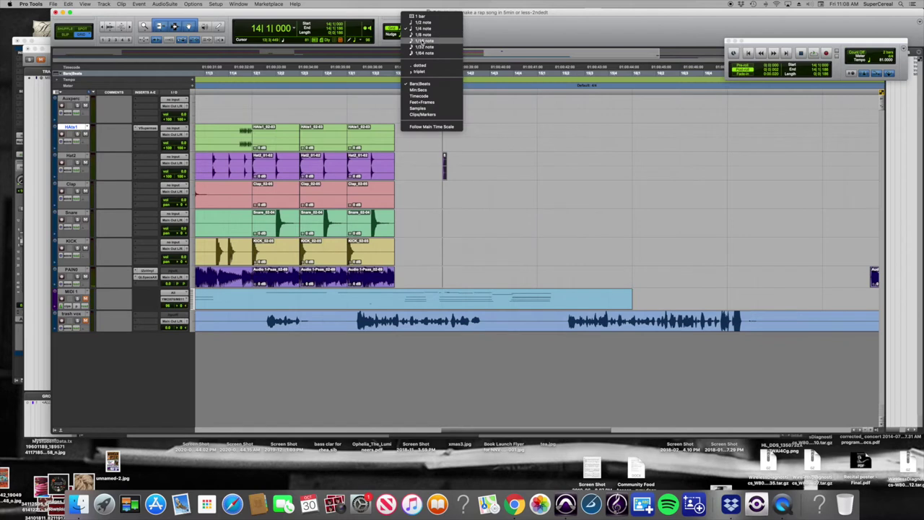
pyautogui.click(426, 41)
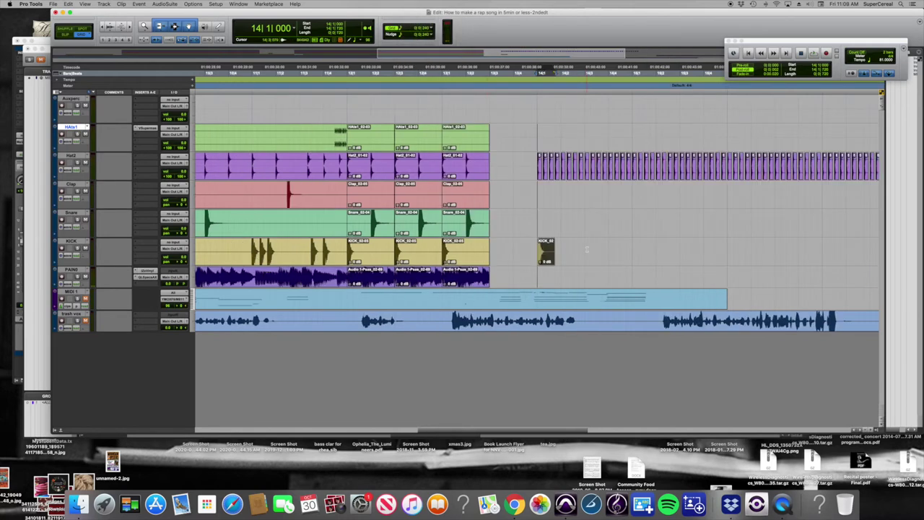
pyautogui.click(587, 250)
pyautogui.press('super+v')
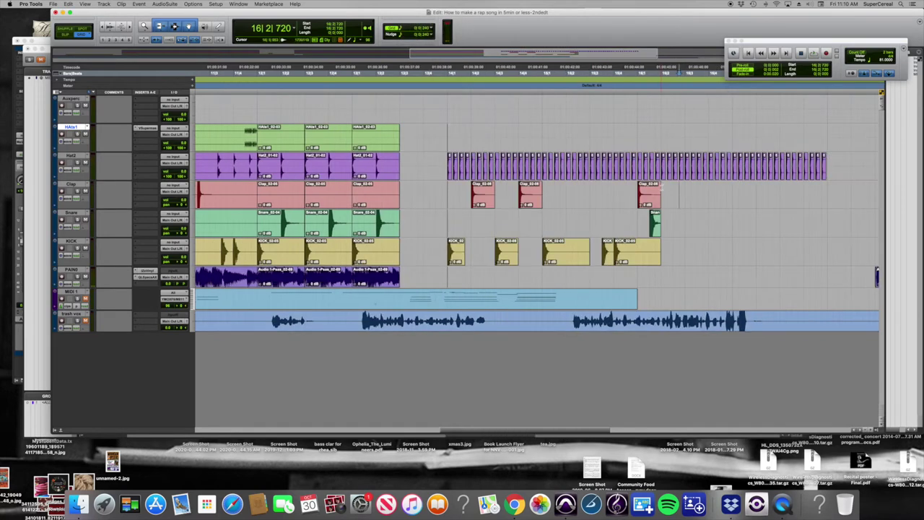
# Step: Duplicate the clap hit in bar 16 and set the grid to 1/16-note triplets
pyautogui.press('super+d')
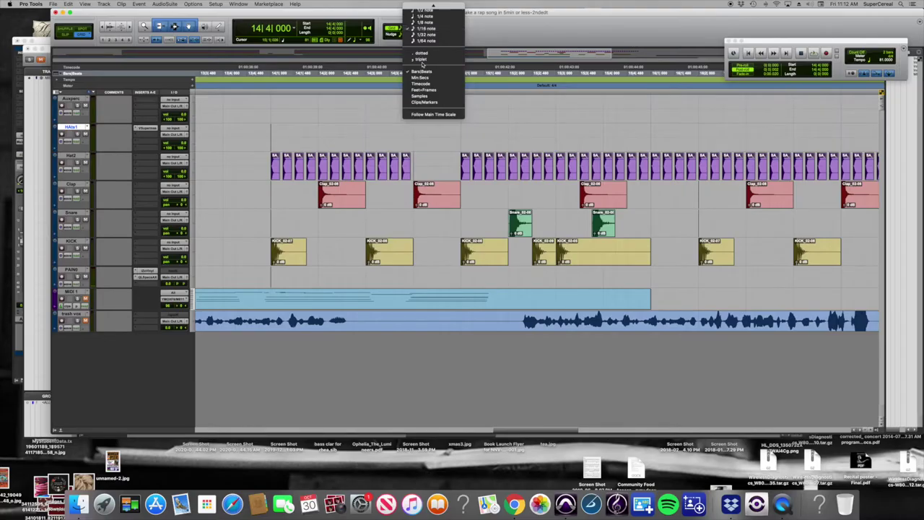
pyautogui.click(426, 29)
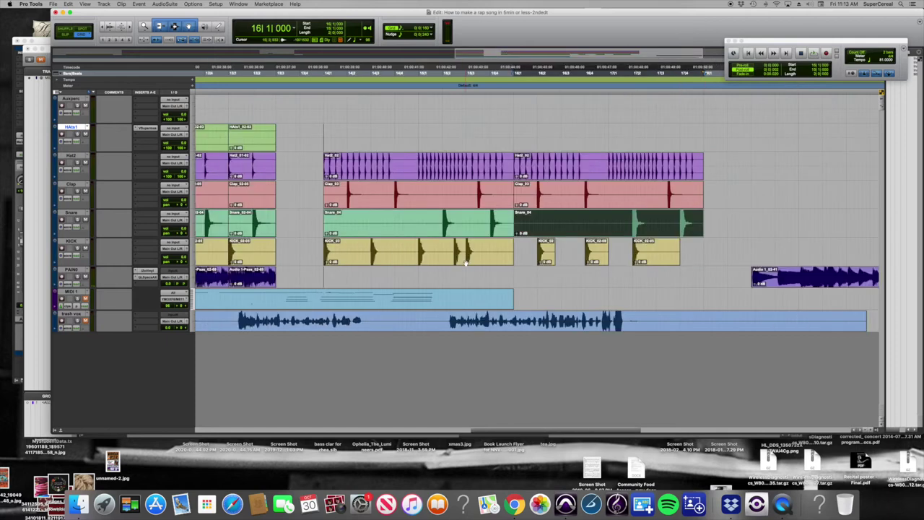
pyautogui.click(470, 263)
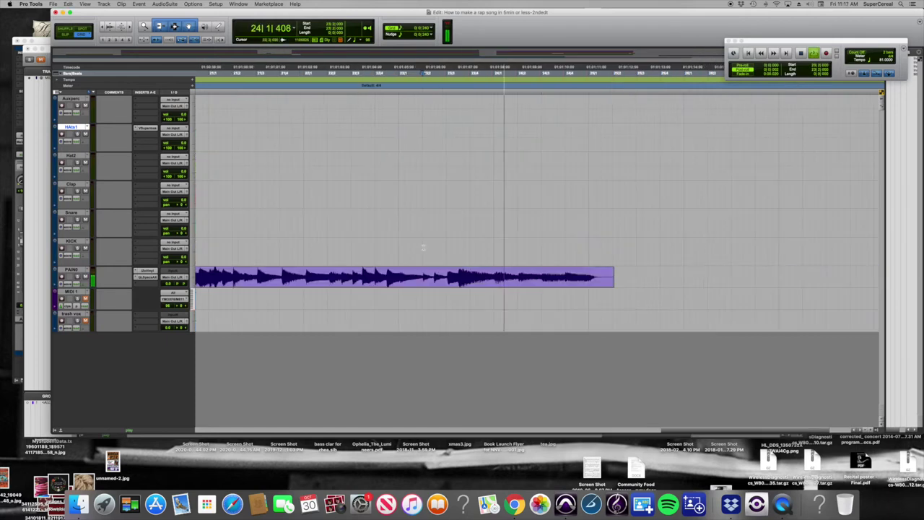
# Step: Listen to the leftover piano recording around bar 24
pyautogui.moveTo(494, 240); pyautogui.dragTo(494, 278)
pyautogui.press('space')
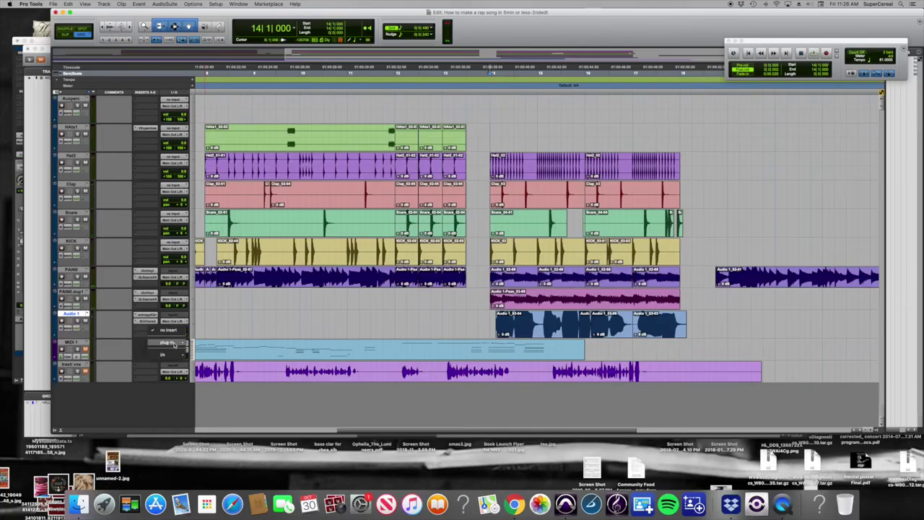
# Step: Insert the mono/stereo QL Spaces AAX reverb on the Audio 1 track and play the section from bar 14
pyautogui.moveTo(170, 342)
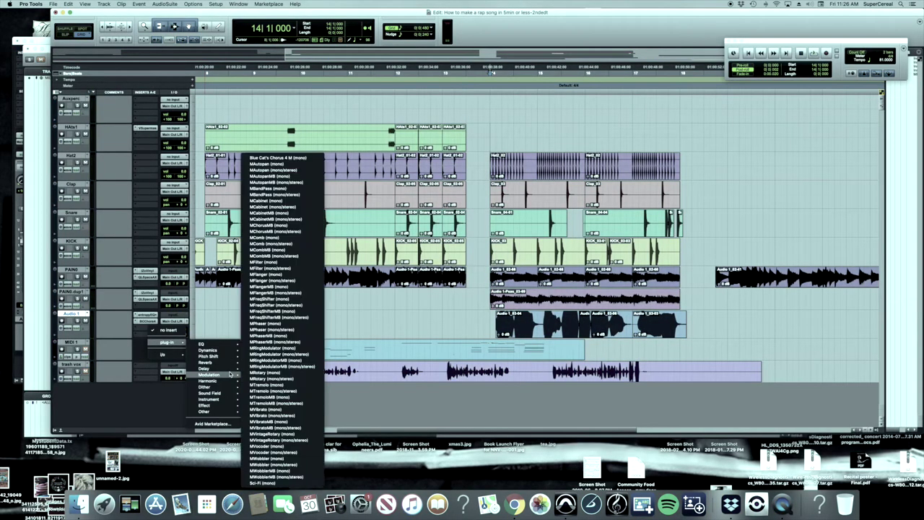
pyautogui.moveTo(220, 362)
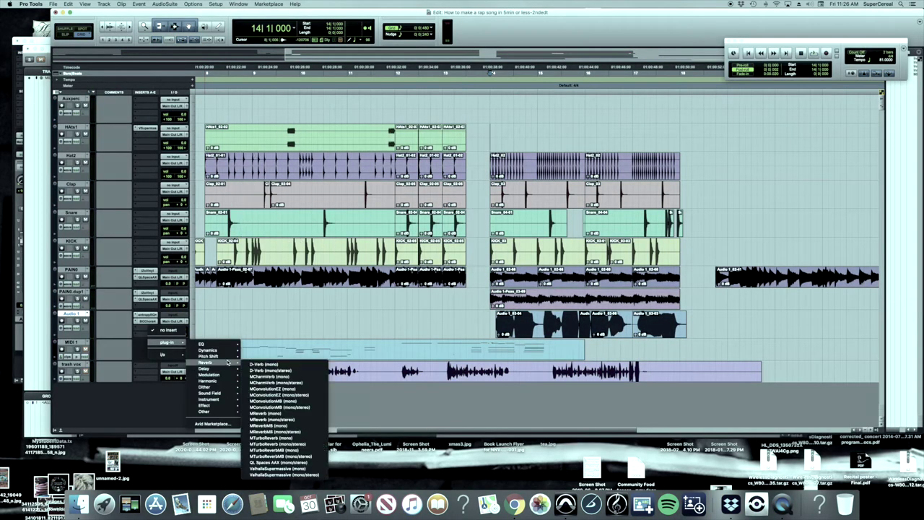
pyautogui.click(278, 463)
pyautogui.press('space')
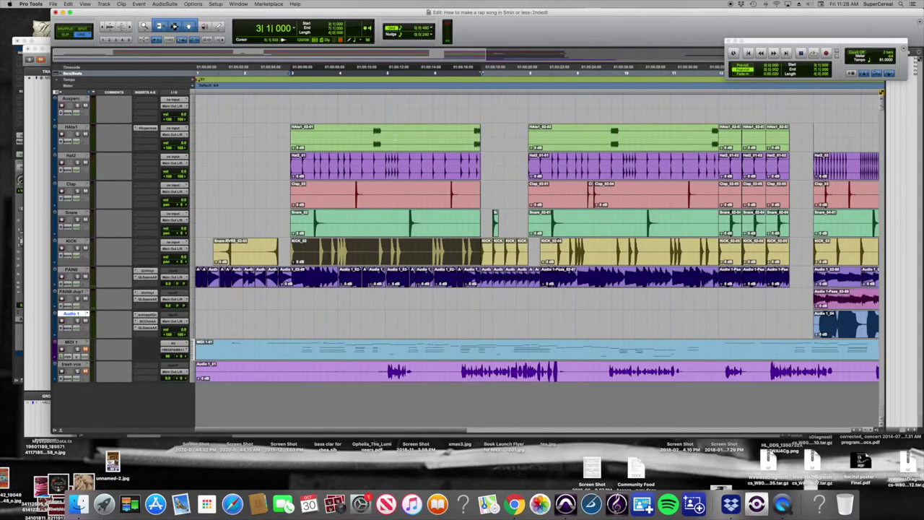
# Step: Copy the four-bar hi-hat, clap, snare and kick clips starting at bar 3 to bar 18
pyautogui.keyDown('shift'); pyautogui.click(407, 146); pyautogui.keyUp('shift')
pyautogui.keyDown('shift'); pyautogui.click(430, 199); pyautogui.keyUp('shift')
pyautogui.keyDown('shift'); pyautogui.click(431, 174); pyautogui.keyUp('shift')
pyautogui.keyDown('shift'); pyautogui.click(428, 228); pyautogui.keyUp('shift')
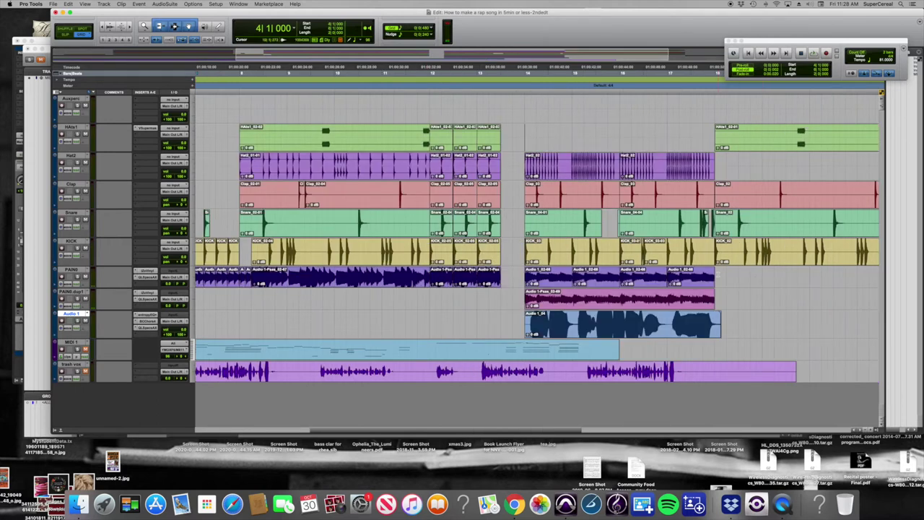
# Step: Paste the chopped piano section under the drums at bar 18 and repeat the four-bar drum section at bar 22
pyautogui.click(718, 274)
pyautogui.press('super+v')
pyautogui.hscroll(3, 763, 285)
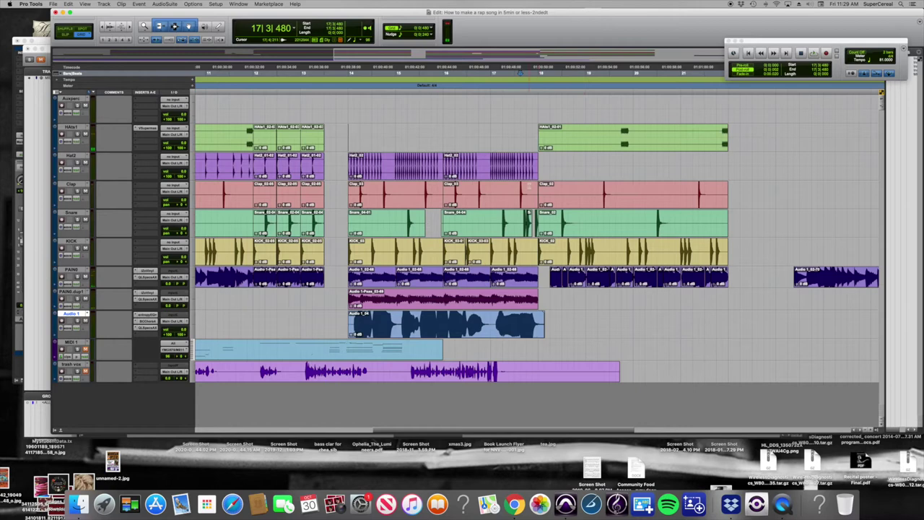
pyautogui.hscroll(-4, 528, 187)
pyautogui.hscroll(5, 528, 187)
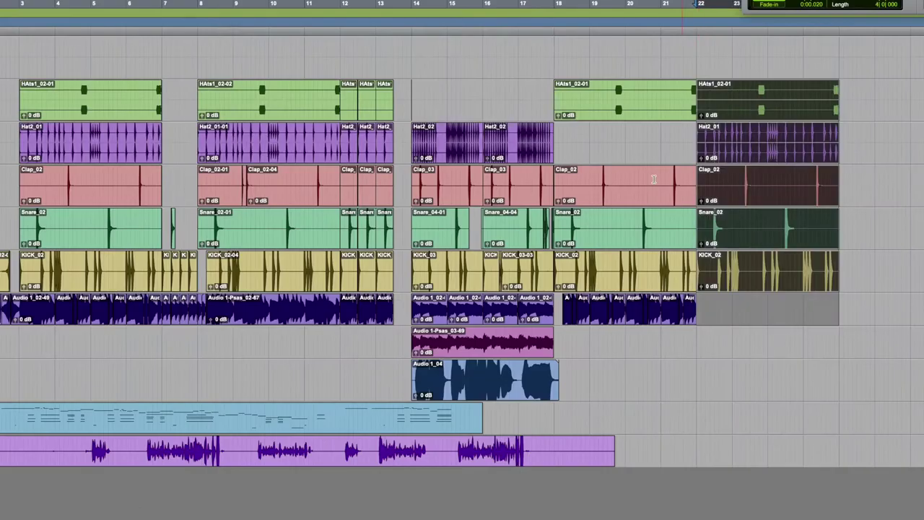
pyautogui.click(650, 43)
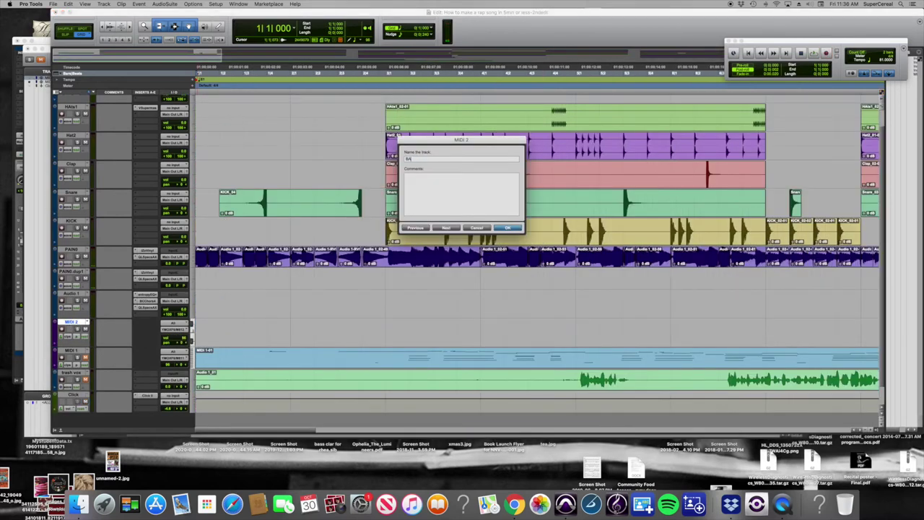
# Step: Name the new MIDI track BASSMIDI and play back the arrangement
pyautogui.write('SSMIDI')
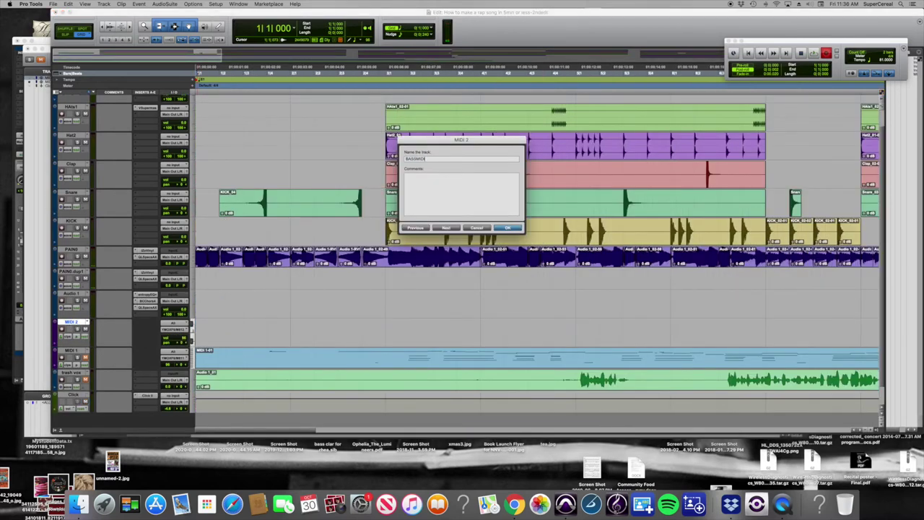
pyautogui.press('Return')
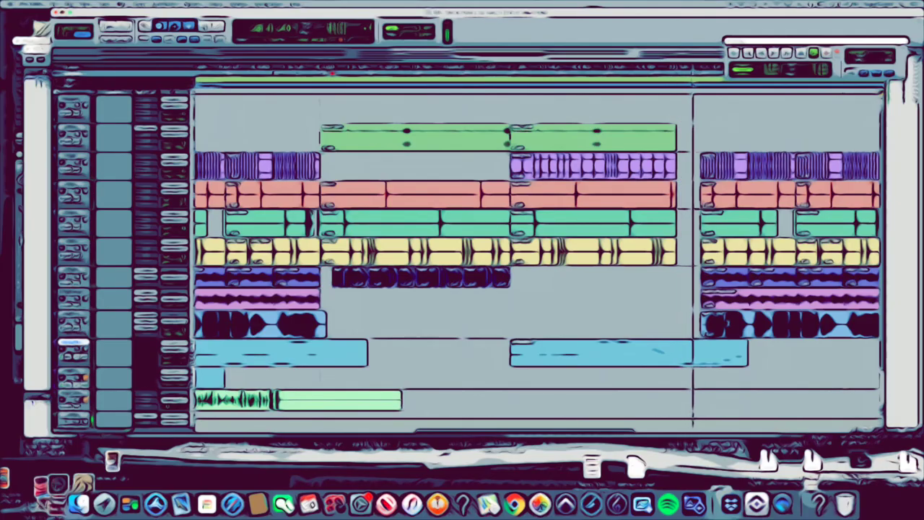
pyautogui.press('space')
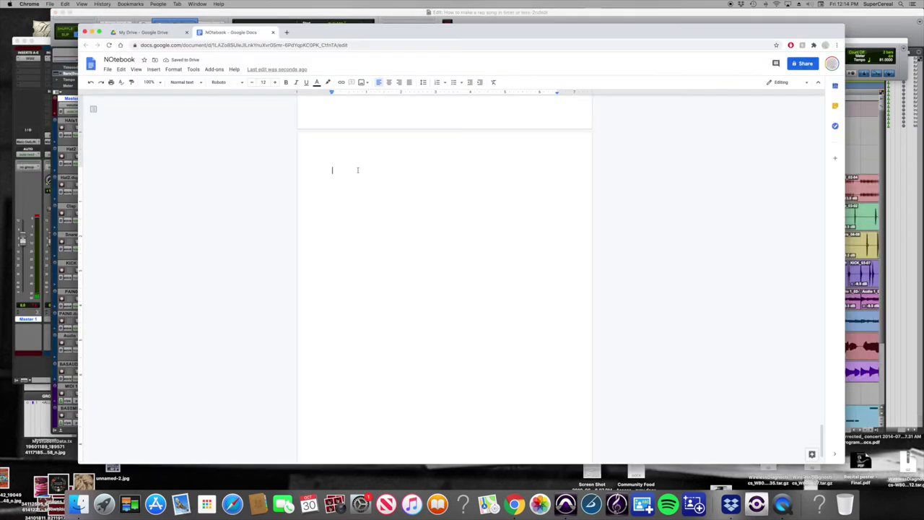
# Step: Switch to the NOtebook document in Google Docs and fill its blank page with random placeholder letters
pyautogui.write('aeisughfseiguhskeugfahwklfdhawiufhaselfiahefiuabhf')
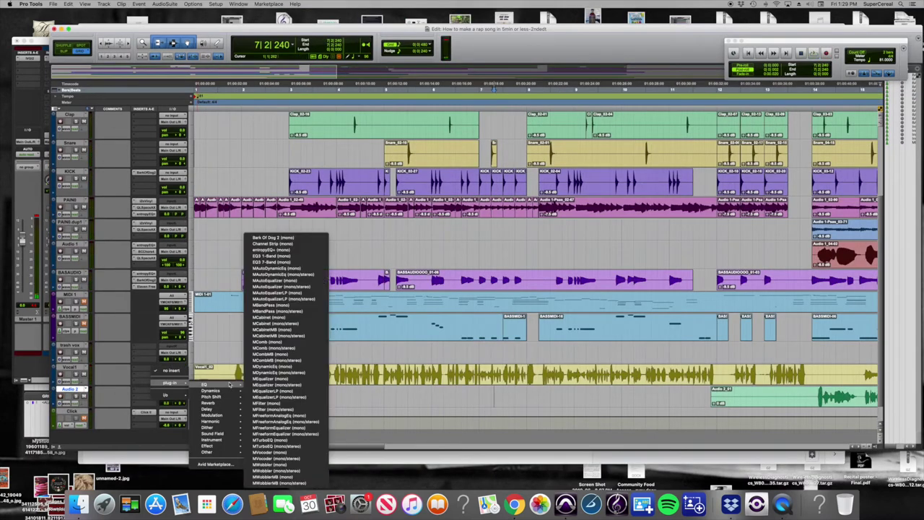
# Step: Insert the mono Dyn3 Compressor/Limiter on Vocal1 and open the presets of the Quantum Leap Spaces reverb on VOXBUS1
pyautogui.moveTo(229, 390)
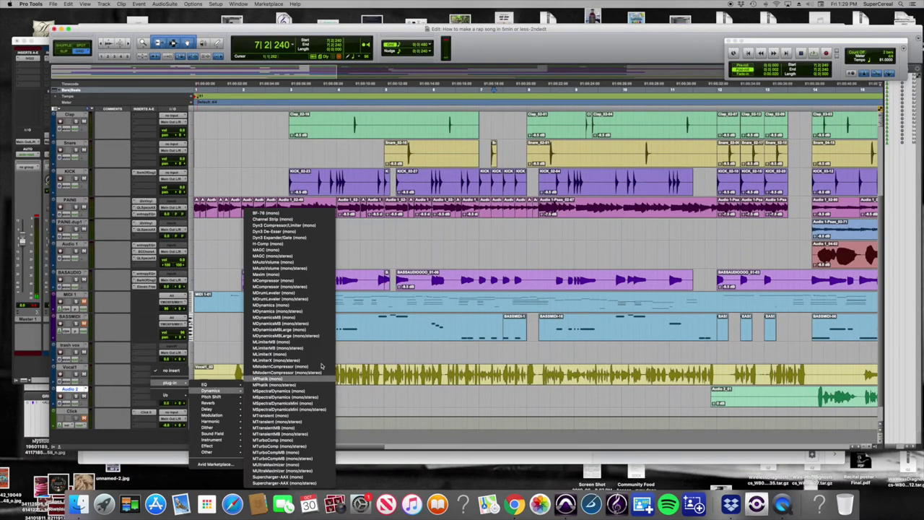
pyautogui.click(289, 224)
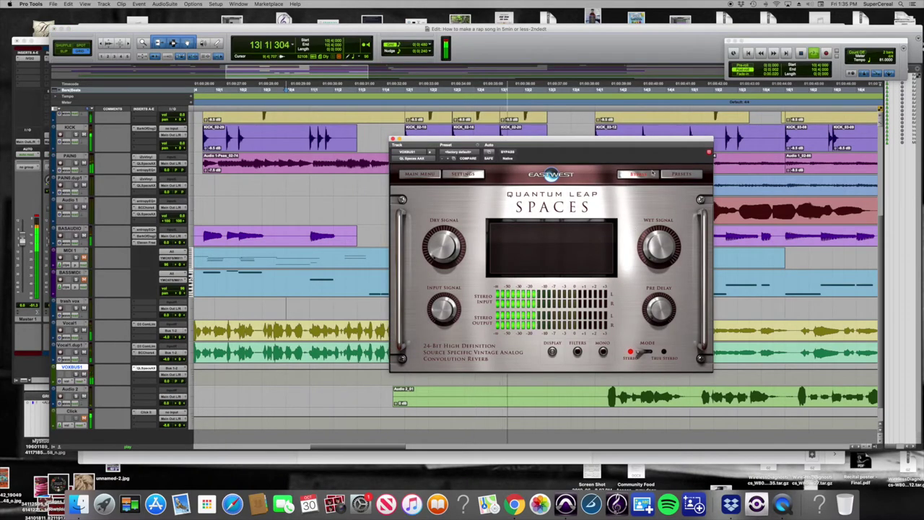
pyautogui.click(685, 175)
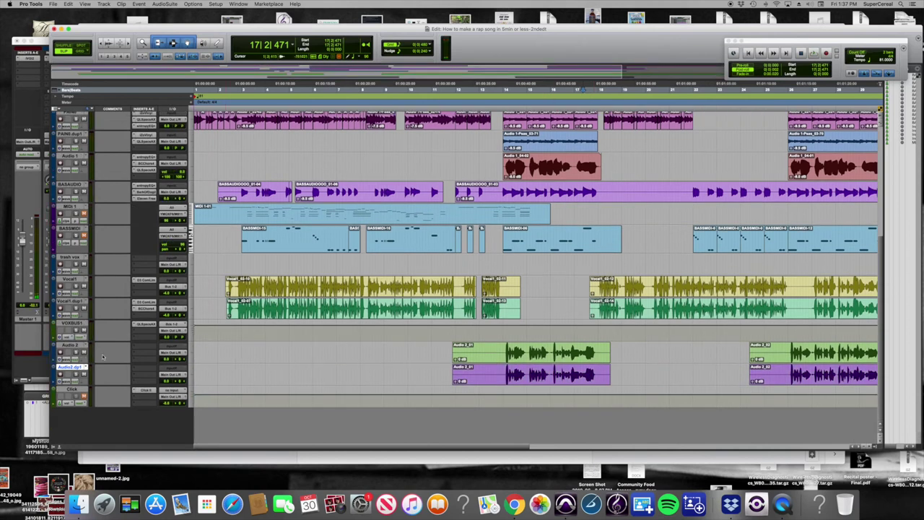
# Step: Insert the MAutoPitch plug-in on the Audio 2 track and a multichannel Dyn3 Compressor/Limiter on the chorusbus track
pyautogui.click(144, 348)
pyautogui.moveTo(166, 361)
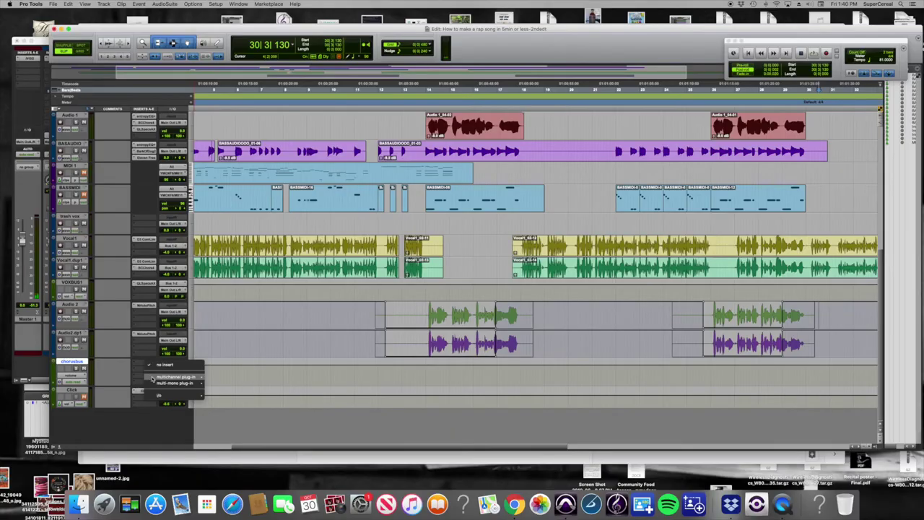
pyautogui.moveTo(173, 377)
pyautogui.moveTo(246, 385)
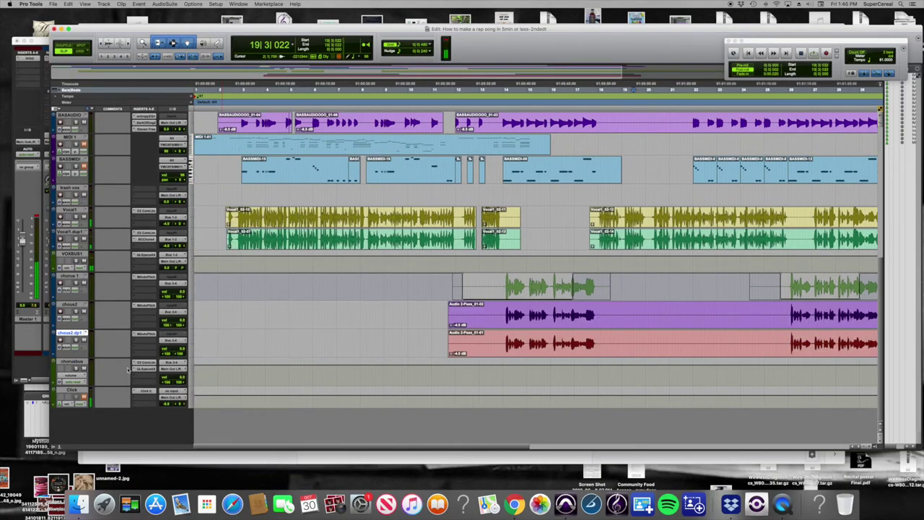
# Step: Insert ValhallaSupermassive on the chorusbus track and raise its warp to about 22%
pyautogui.click(148, 372)
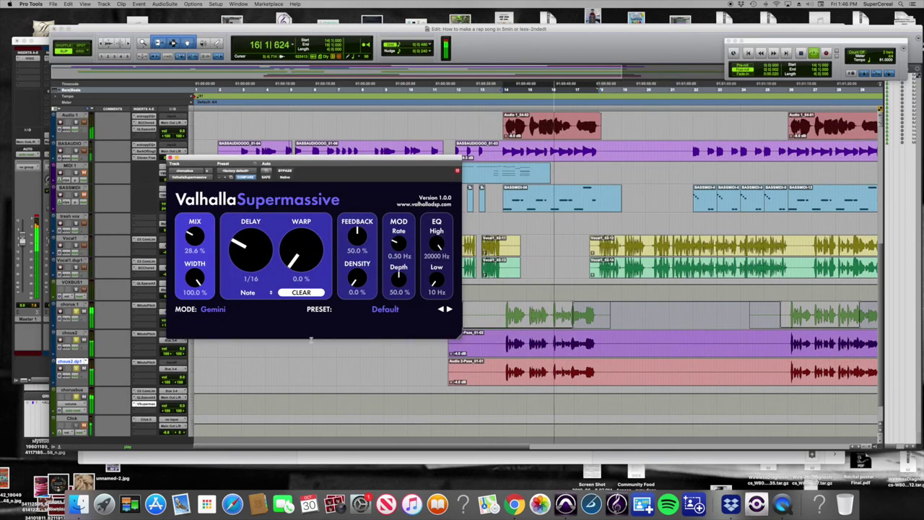
pyautogui.moveTo(292, 266); pyautogui.dragTo(287, 250)
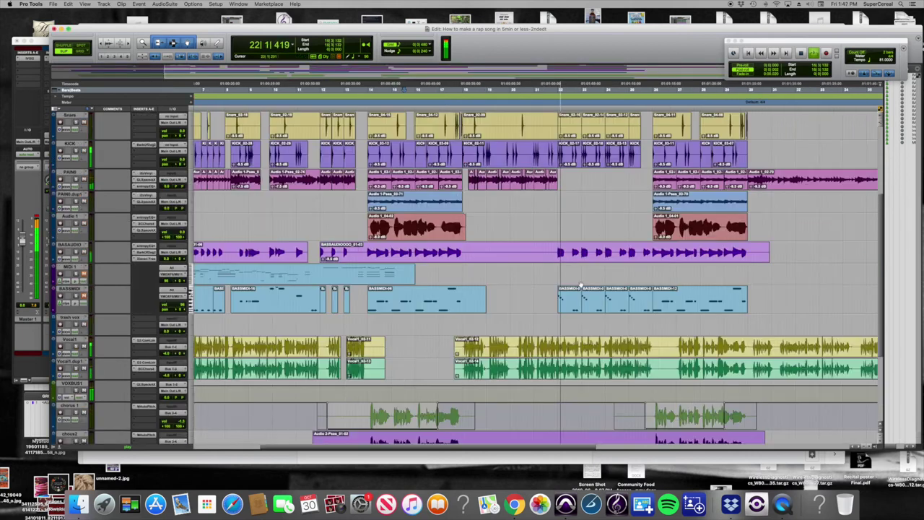
# Step: Insert entropyEQ+ on chorusbus, raise the 13.8 kHz shelf slightly, and shift the 1000 Hz band lower and the 200 Hz band higher with slight cuts
pyautogui.scroll(-5, 568, 285)
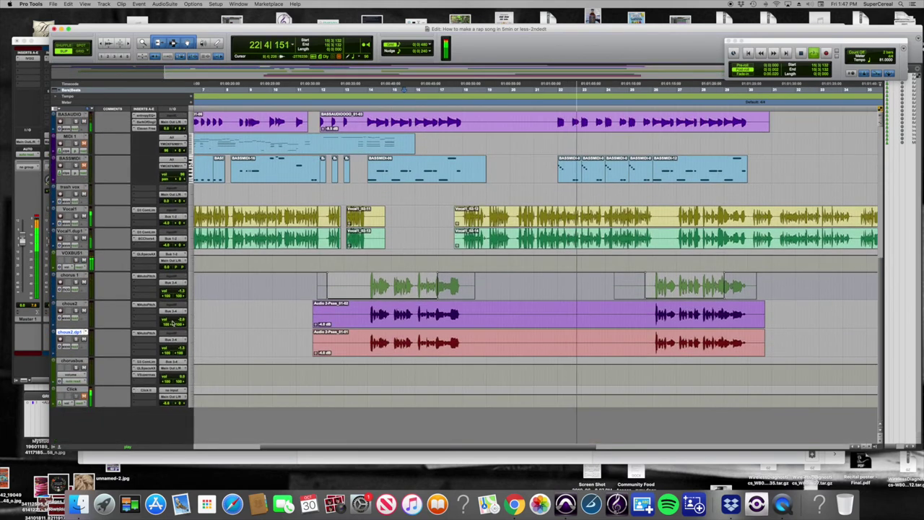
pyautogui.click(149, 381)
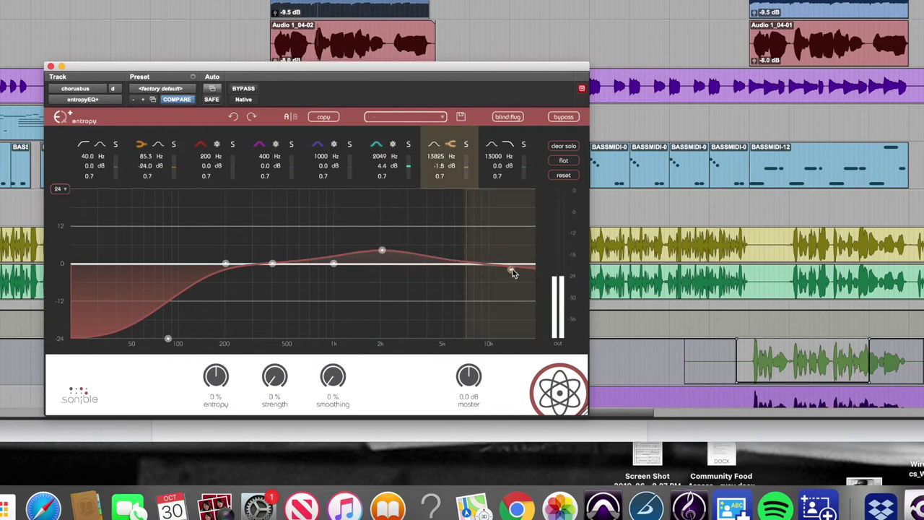
pyautogui.moveTo(512, 270); pyautogui.dragTo(512, 265)
pyautogui.moveTo(334, 264)
pyautogui.mouseDown()
pyautogui.moveTo(327, 276)
pyautogui.moveTo(323, 266)
pyautogui.mouseUp()
pyautogui.moveTo(225, 264)
pyautogui.mouseDown()
pyautogui.moveTo(236, 335)
pyautogui.moveTo(241, 268)
pyautogui.mouseUp()
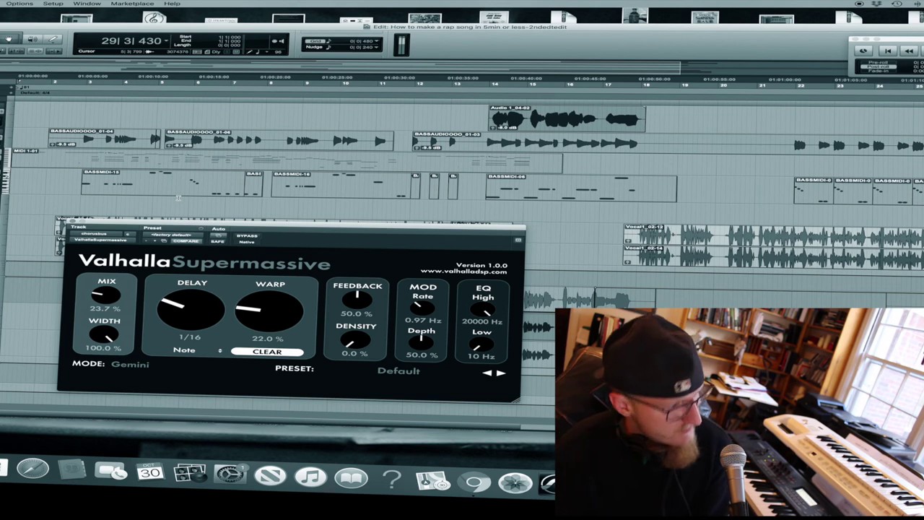
# Step: Close the ValhallaSupermassive plug-in window
pyautogui.hscroll(-10, 289, 205)
pyautogui.press('super+w')
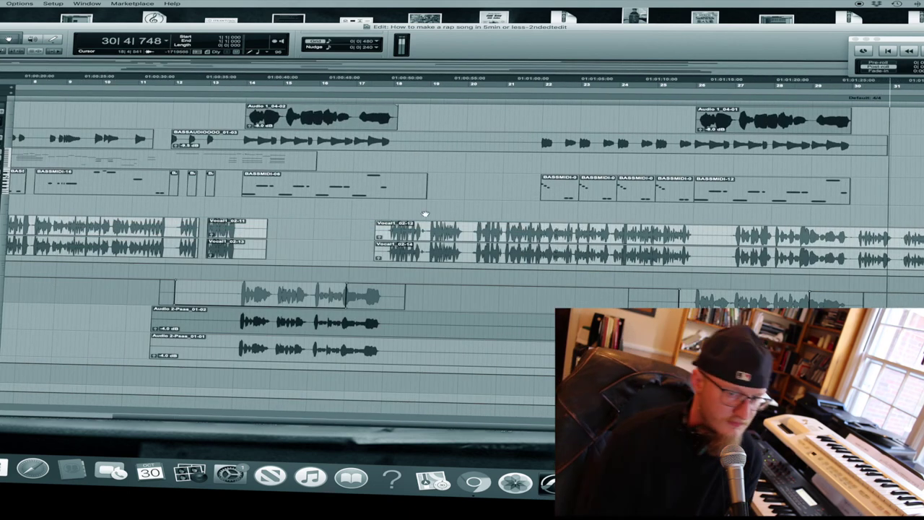